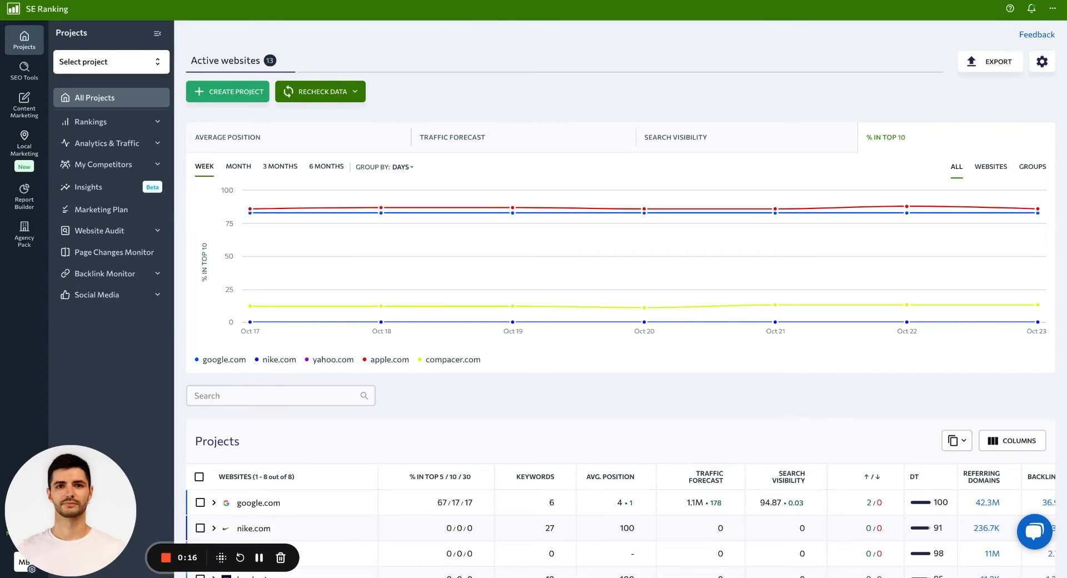
- Start adding a user from the account's user list and set the account type to Manager
{"action": "left_click", "coordinate": [1052, 8]}
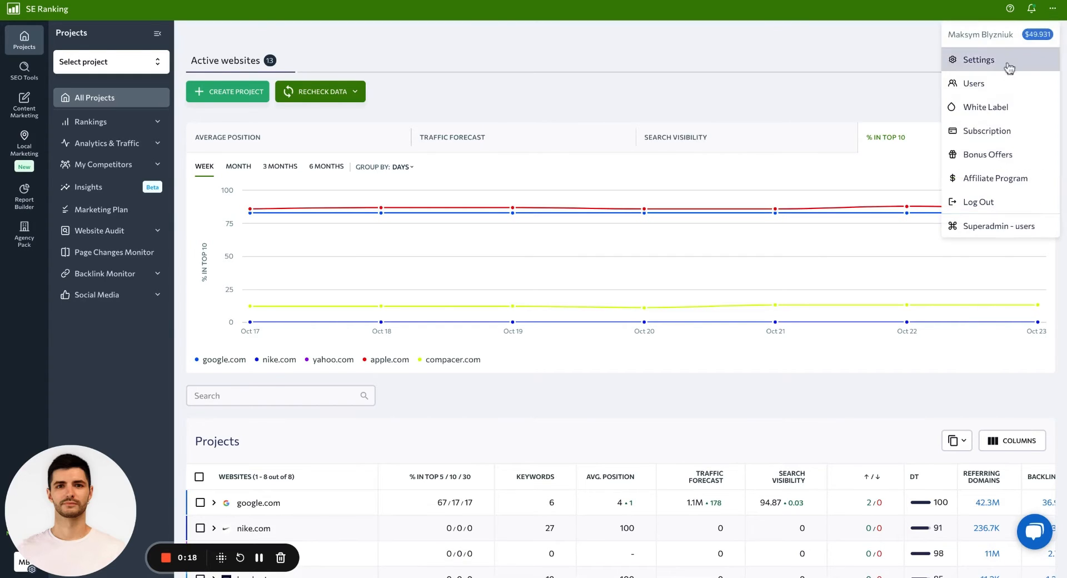
{"action": "left_click", "coordinate": [977, 85]}
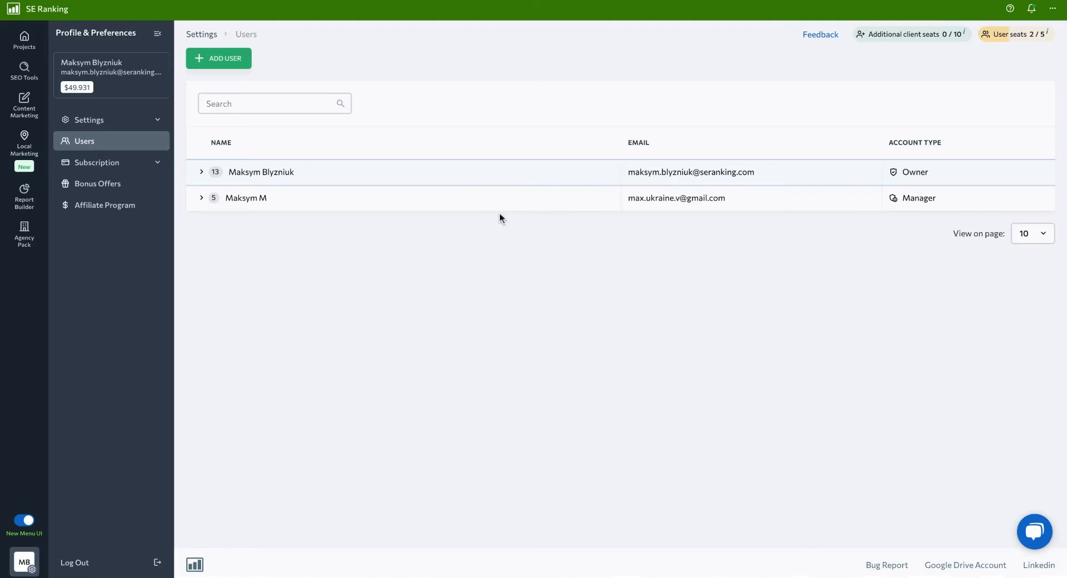
{"action": "mouse_move", "coordinate": [499, 207]}
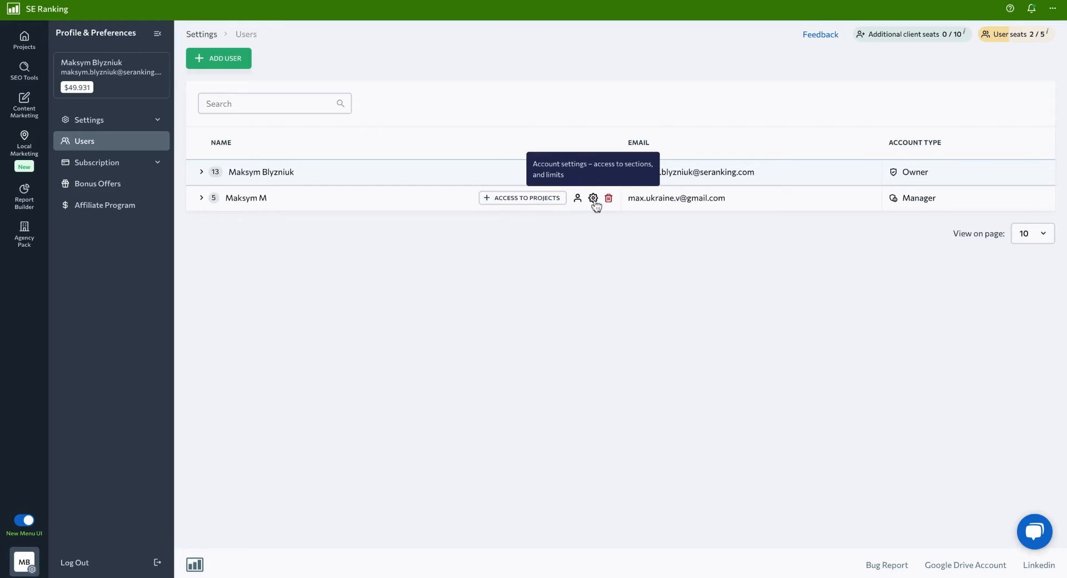
{"action": "left_click", "coordinate": [222, 66]}
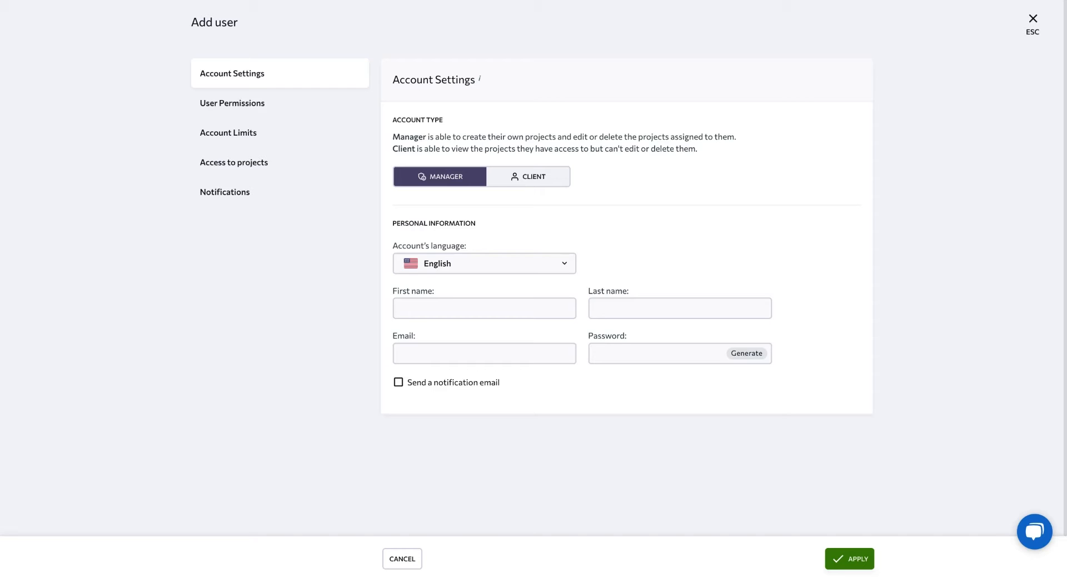
{"action": "left_click", "coordinate": [535, 183]}
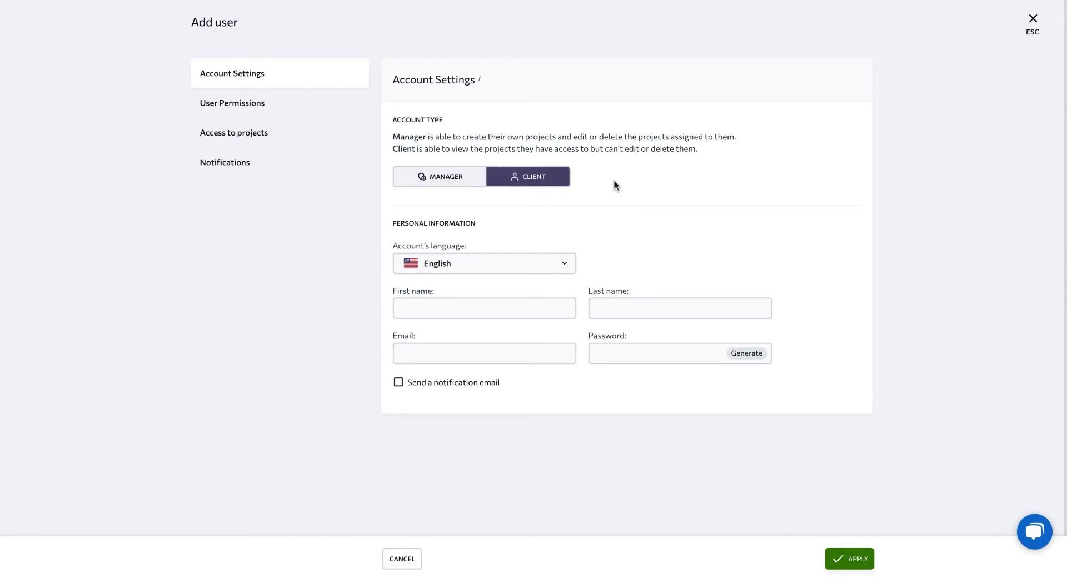
{"action": "left_click", "coordinate": [467, 180]}
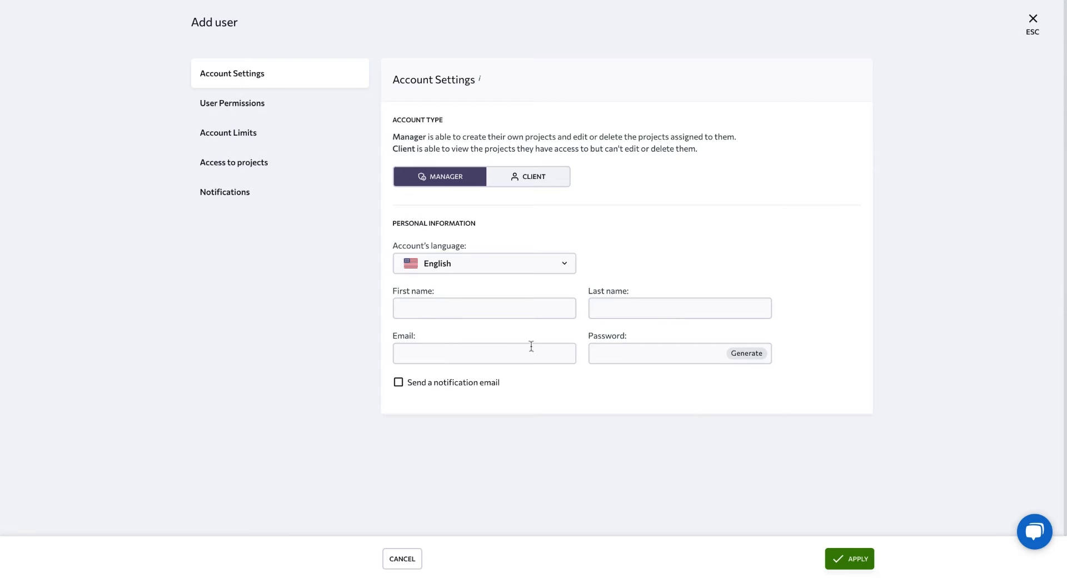
- Review the new user's permissions and enable Account management access
{"action": "left_click", "coordinate": [271, 112]}
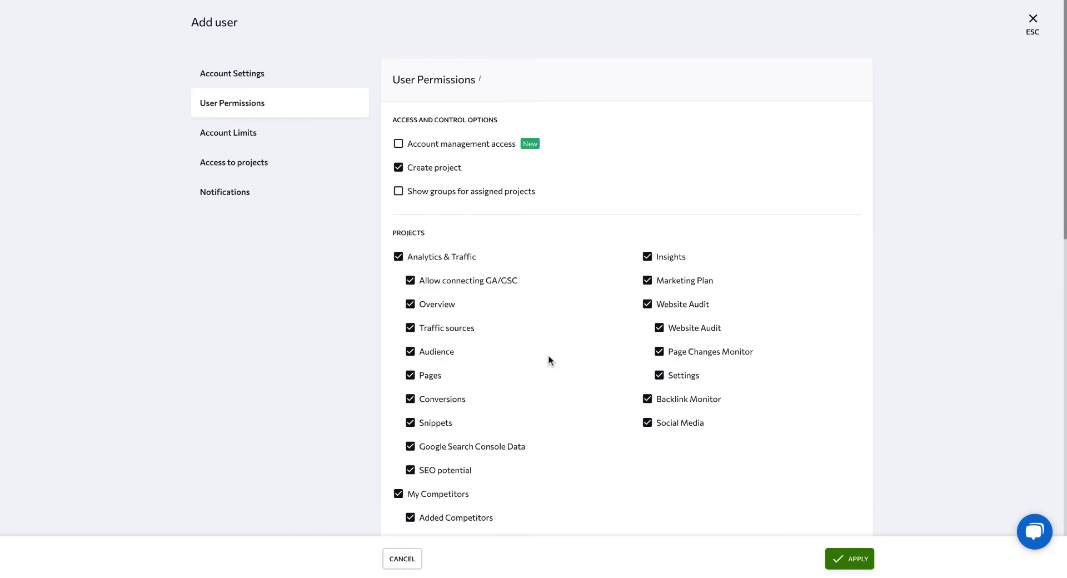
{"action": "scroll", "coordinate": [548, 354], "scroll_direction": "down", "scroll_amount": 3}
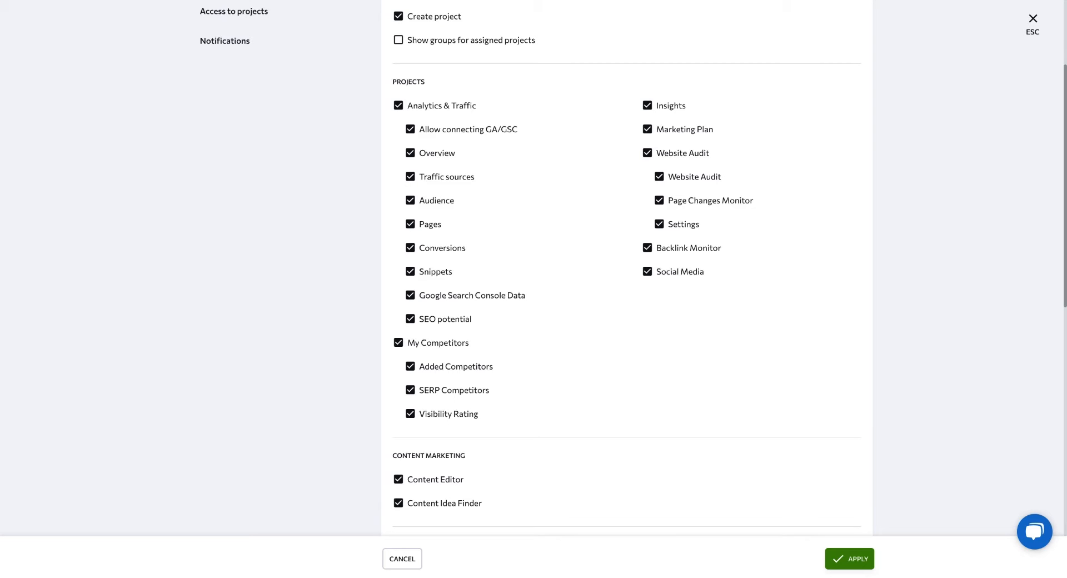
{"action": "scroll", "coordinate": [627, 267], "scroll_direction": "down", "scroll_amount": 2}
{"action": "scroll", "coordinate": [627, 266], "scroll_direction": "up", "scroll_amount": 3}
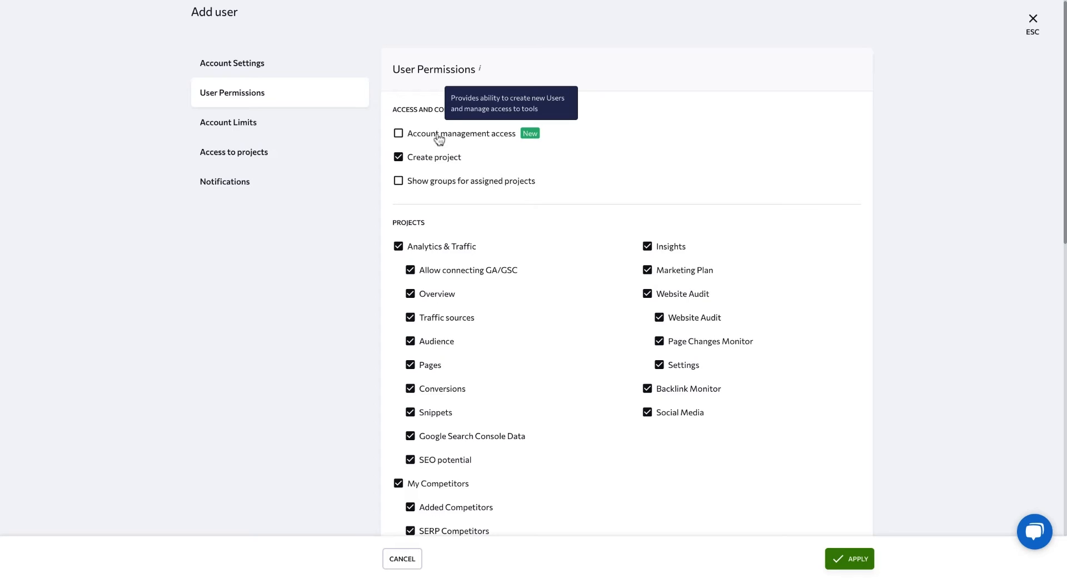
{"action": "left_click", "coordinate": [438, 138]}
- Give the new user access to the nike.com, dvirc.org and apple.com projects and allow them to manage notifications
{"action": "left_click", "coordinate": [234, 127]}
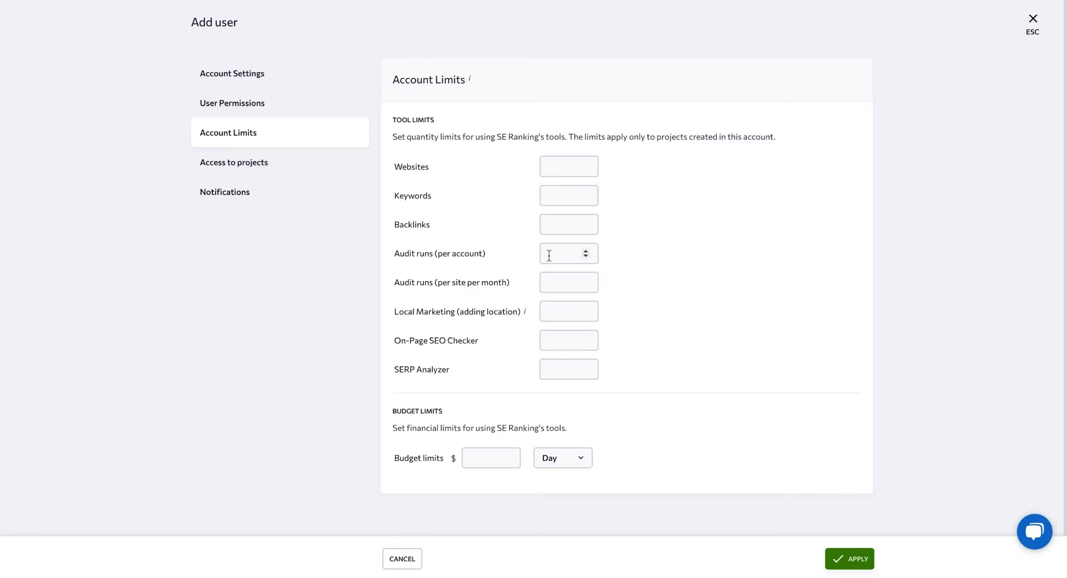
{"action": "left_click", "coordinate": [222, 165]}
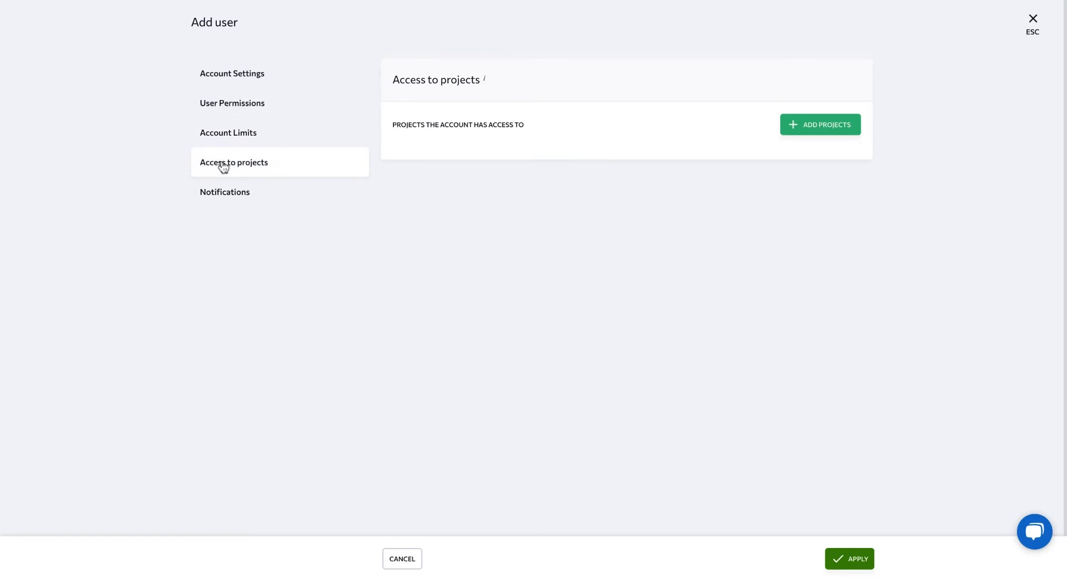
{"action": "left_click", "coordinate": [823, 125]}
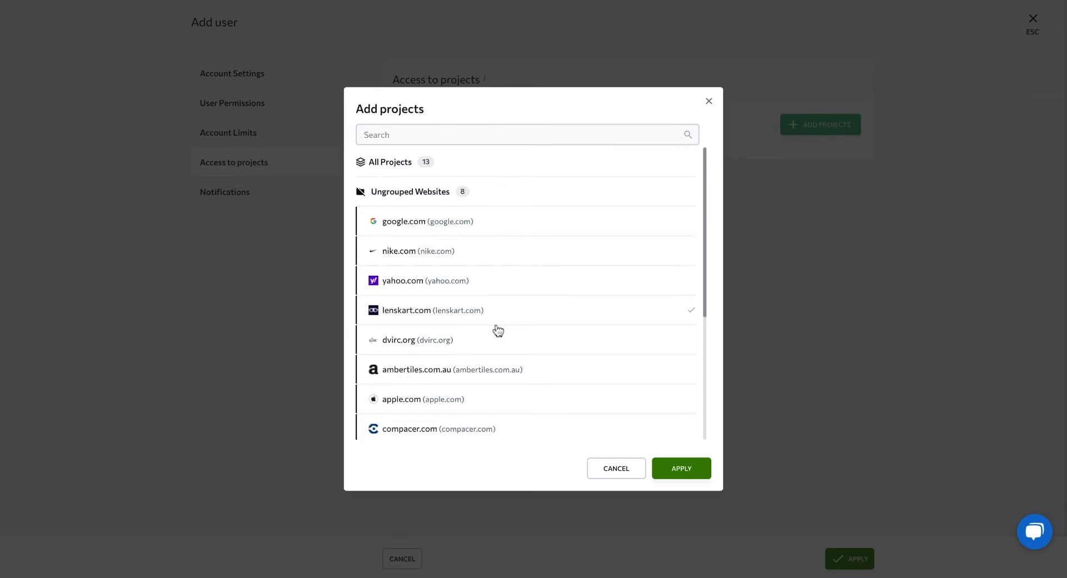
{"action": "scroll", "coordinate": [524, 293], "scroll_direction": "down", "scroll_amount": 1}
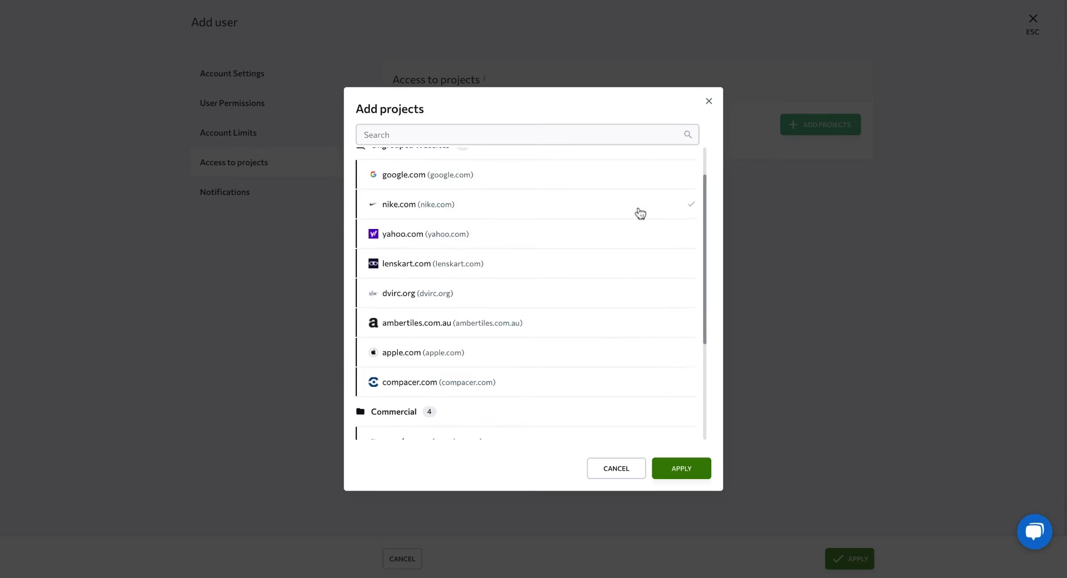
{"action": "left_click", "coordinate": [639, 213]}
{"action": "left_click", "coordinate": [604, 300]}
{"action": "left_click", "coordinate": [599, 369]}
{"action": "left_click", "coordinate": [679, 477]}
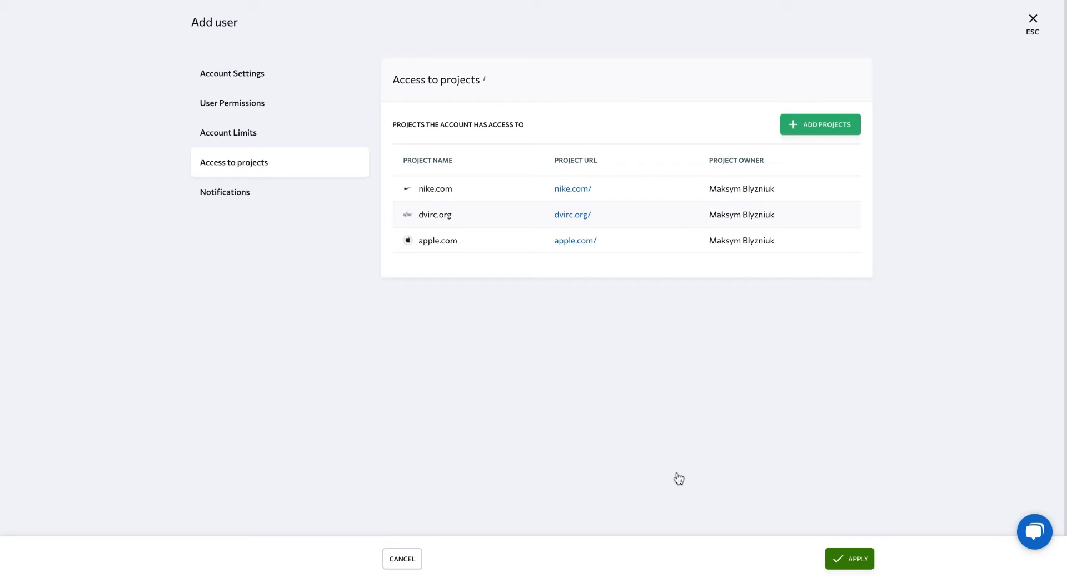
{"action": "left_click", "coordinate": [239, 197]}
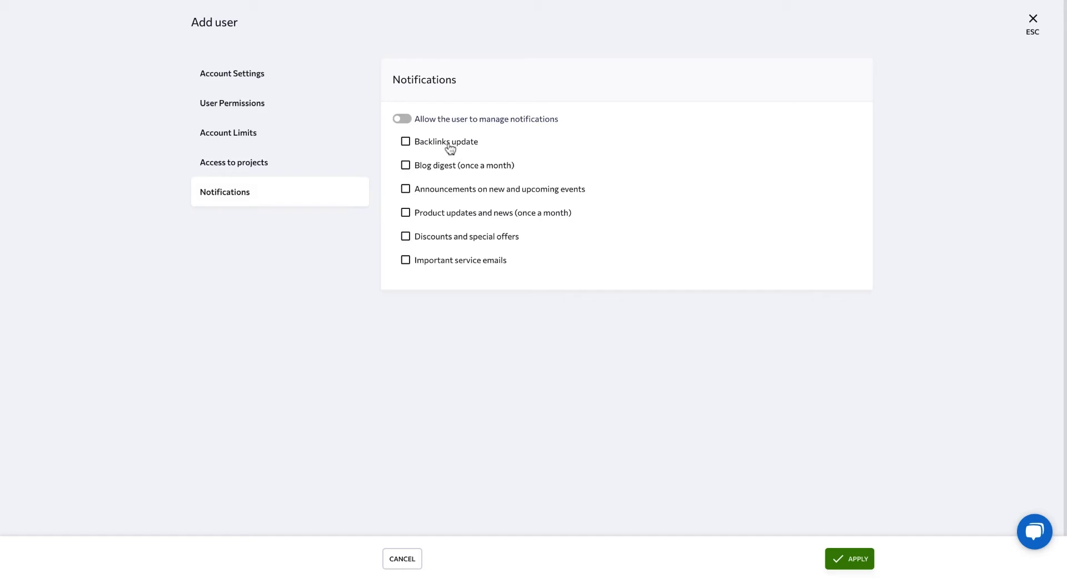
{"action": "left_click", "coordinate": [402, 122]}
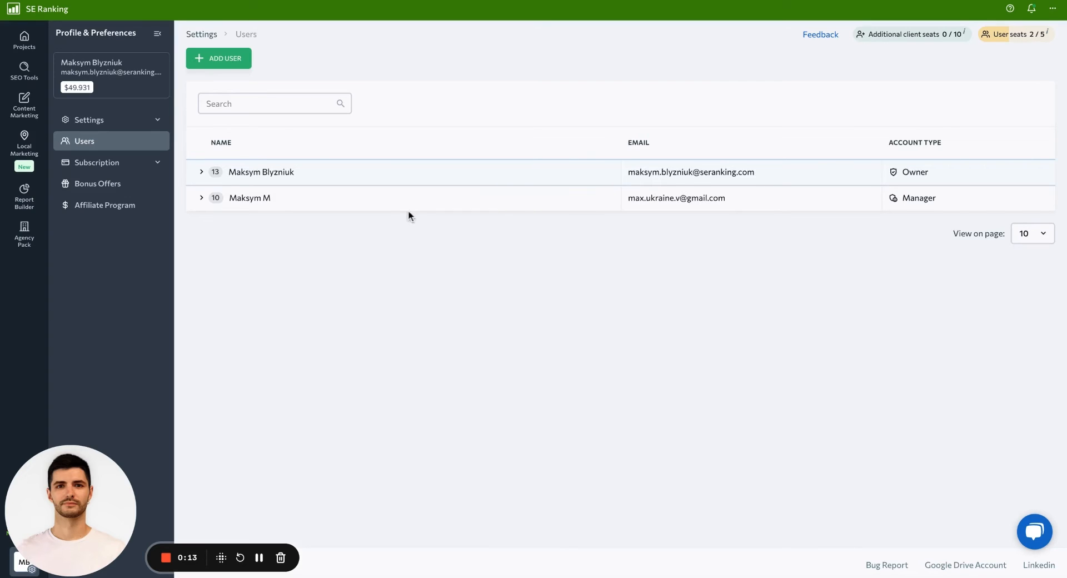
- Grant the existing manager account access to All Projects
{"action": "mouse_move", "coordinate": [415, 207]}
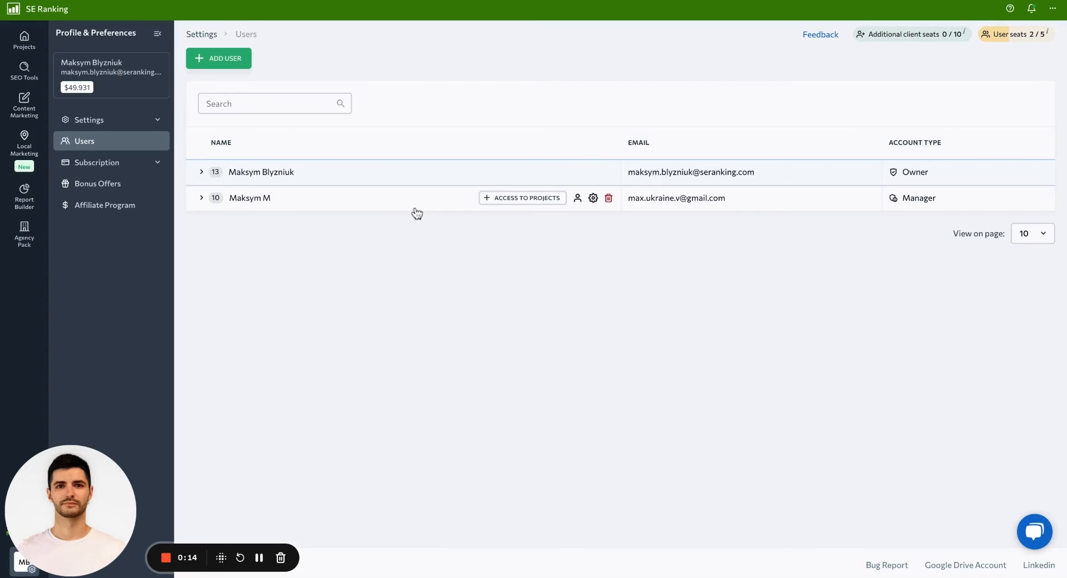
{"action": "left_click", "coordinate": [520, 204]}
{"action": "scroll", "coordinate": [533, 346], "scroll_direction": "down", "scroll_amount": 3}
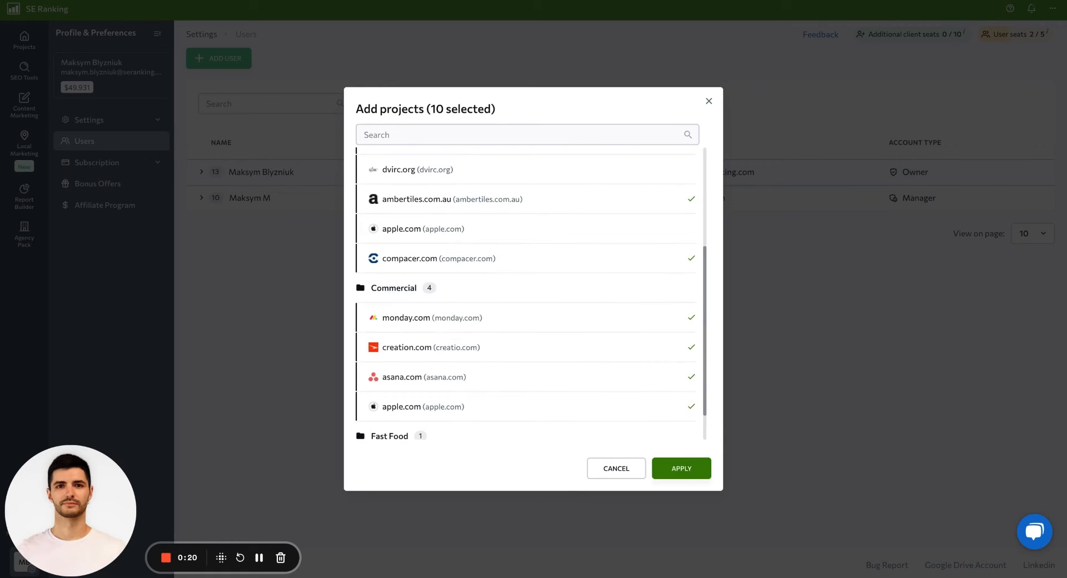
{"action": "scroll", "coordinate": [534, 347], "scroll_direction": "down", "scroll_amount": 1}
{"action": "scroll", "coordinate": [436, 182], "scroll_direction": "up", "scroll_amount": 5}
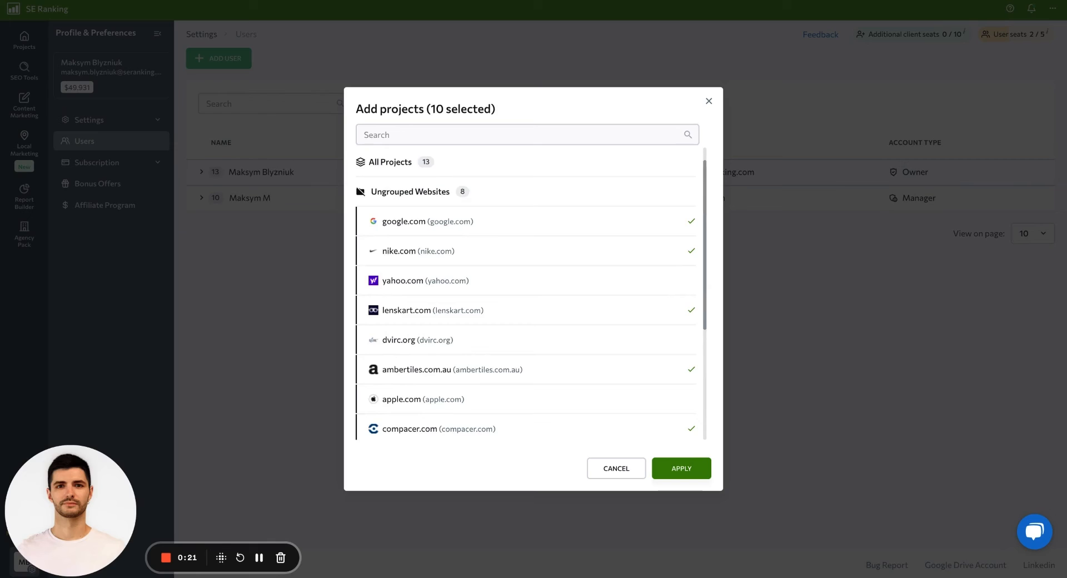
{"action": "left_click", "coordinate": [392, 166]}
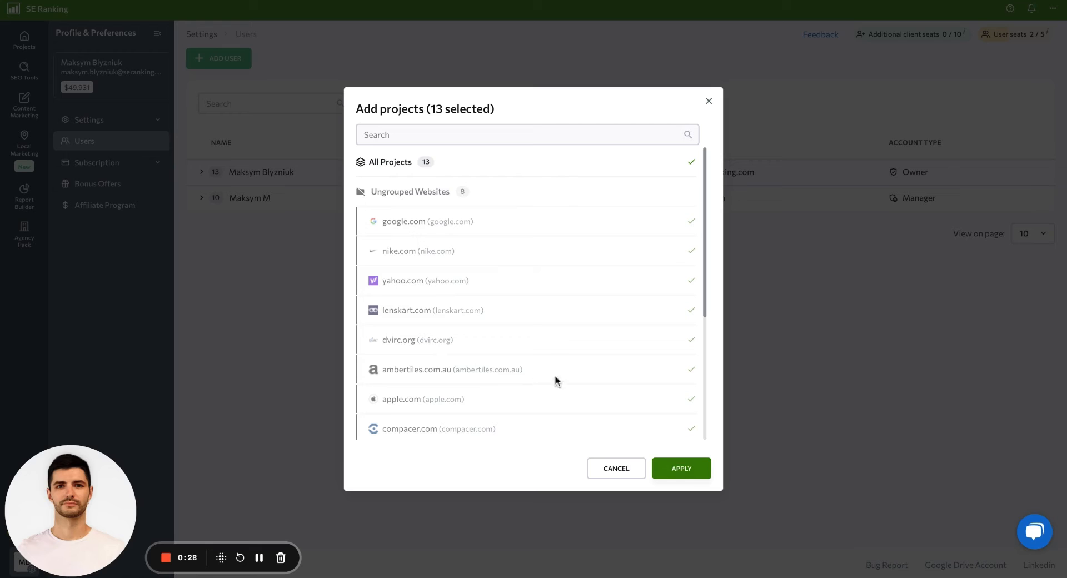
{"action": "left_click", "coordinate": [692, 471]}
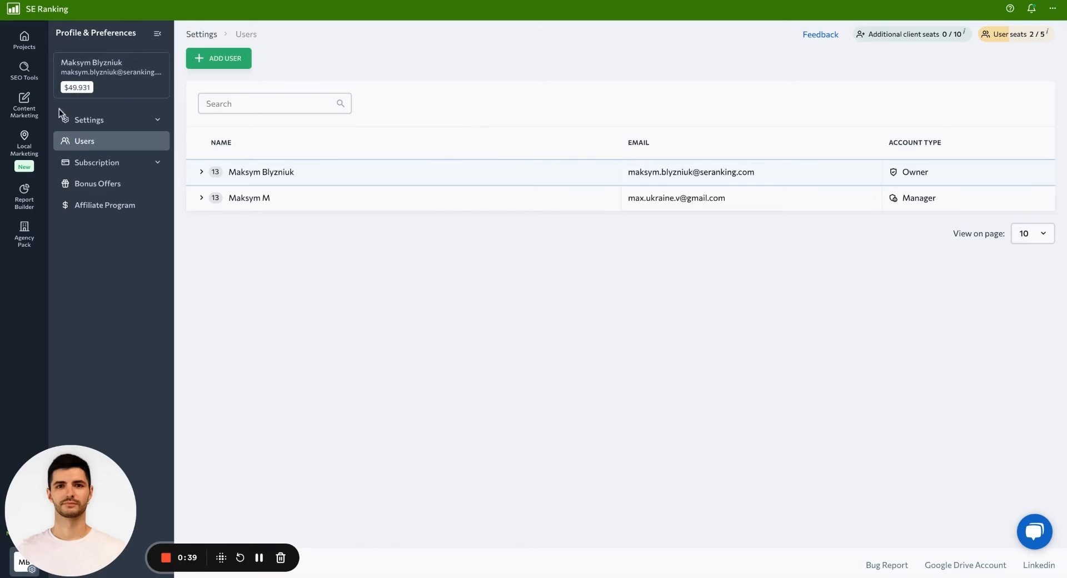
- Examine the existing manager's user permissions, from access and control options to tools, and close the settings
{"action": "mouse_move", "coordinate": [27, 148]}
{"action": "mouse_move", "coordinate": [476, 203]}
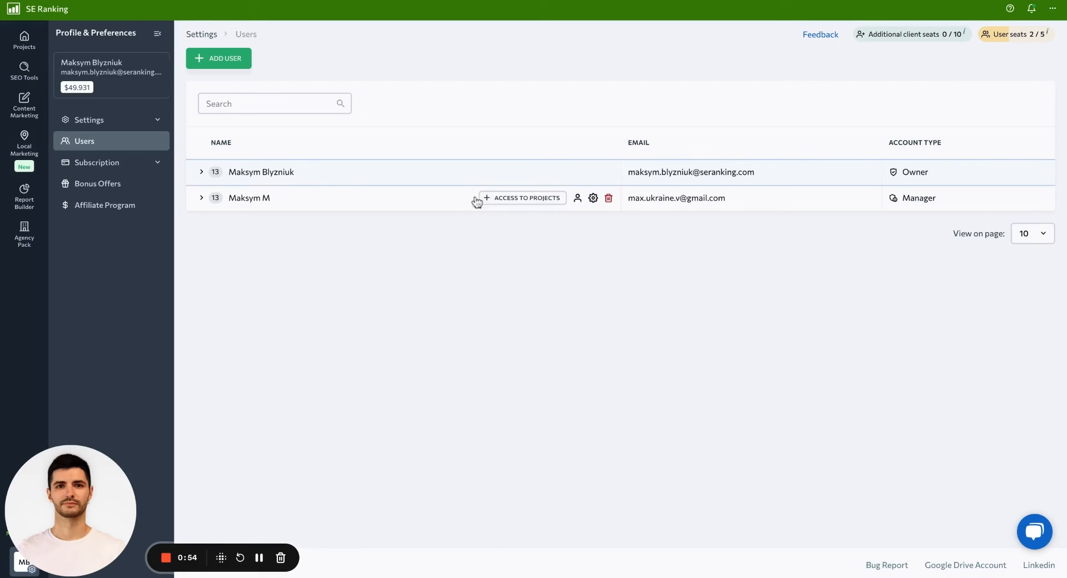
{"action": "left_click", "coordinate": [593, 198]}
{"action": "left_click", "coordinate": [242, 107]}
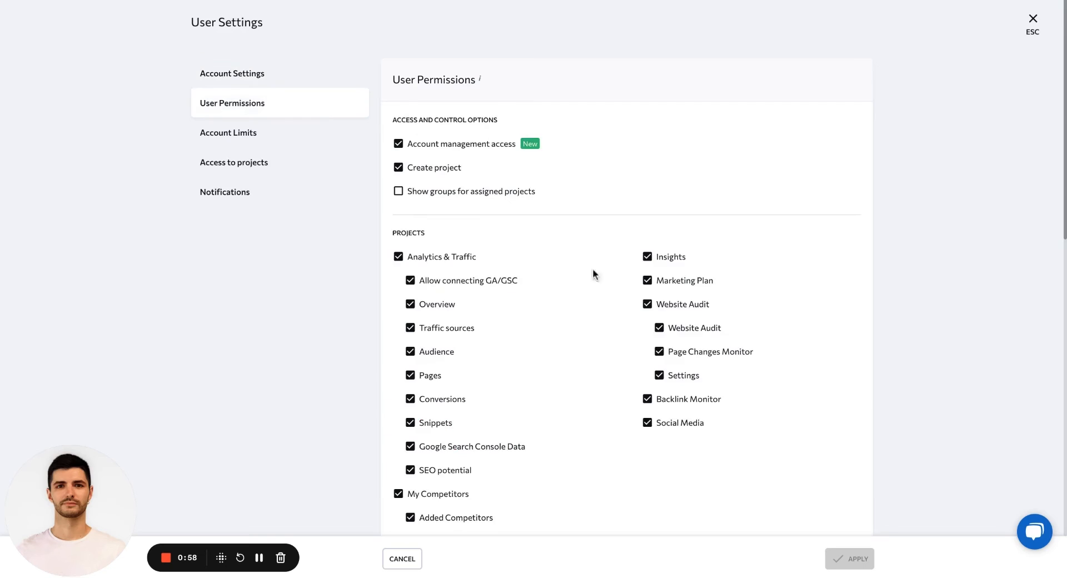
{"action": "scroll", "coordinate": [590, 373], "scroll_direction": "down", "scroll_amount": 12}
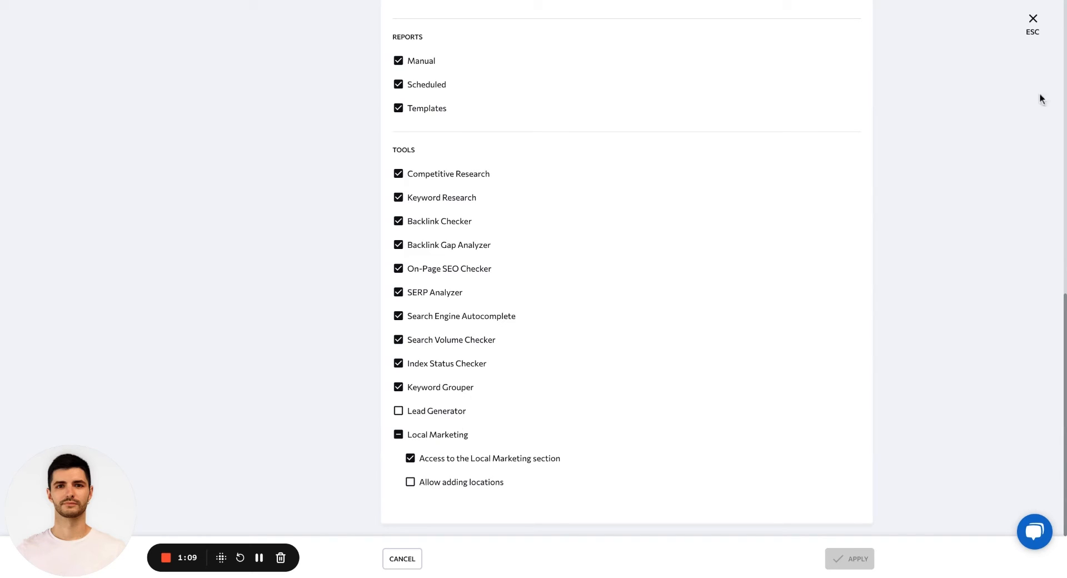
{"action": "left_click", "coordinate": [1033, 20]}
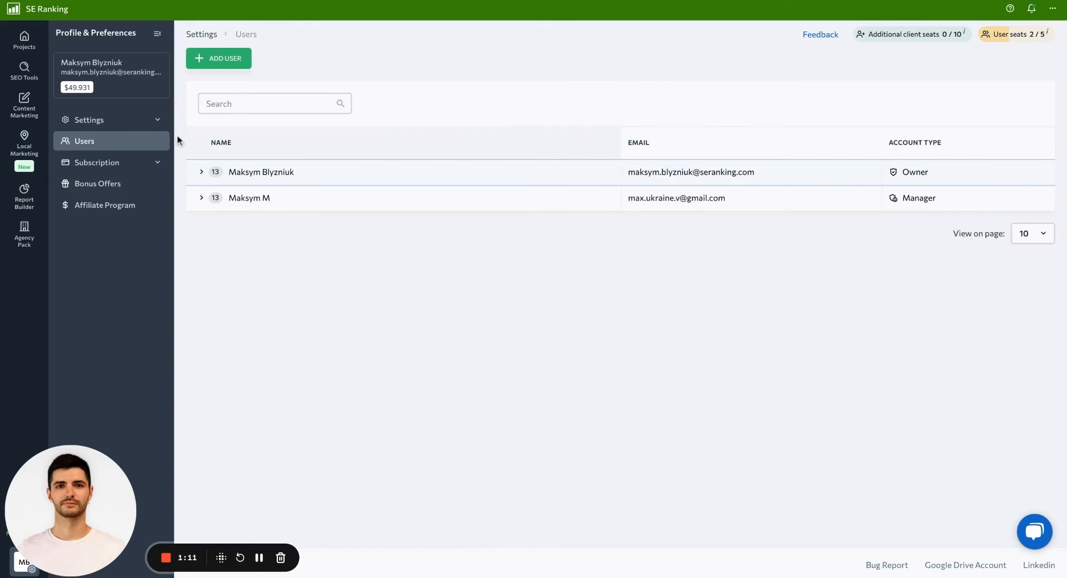
- Open the apple.com Project Report template in Report Builder and save it
{"action": "mouse_move", "coordinate": [35, 195]}
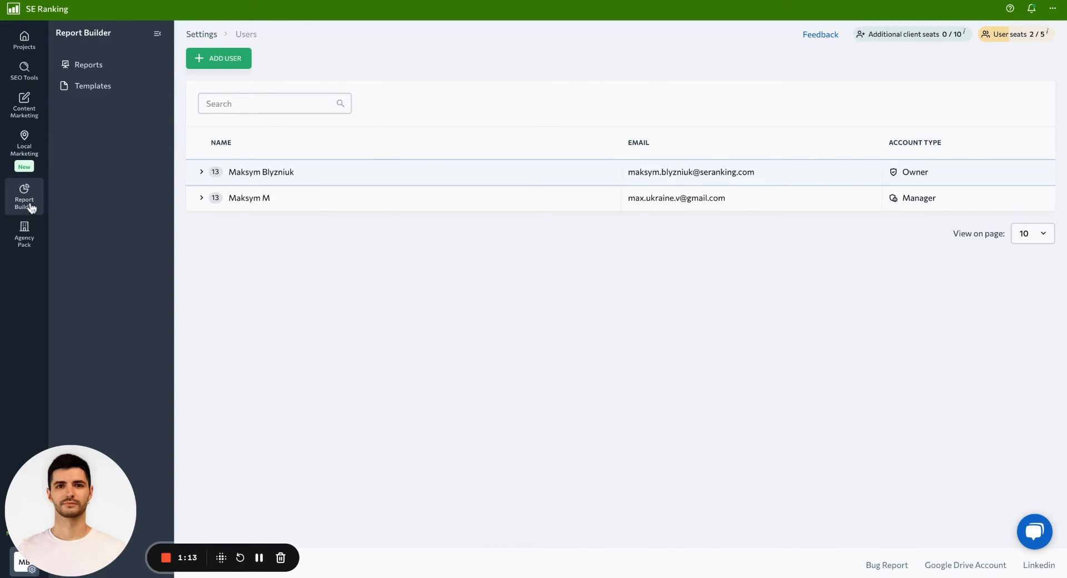
{"action": "left_click", "coordinate": [28, 210]}
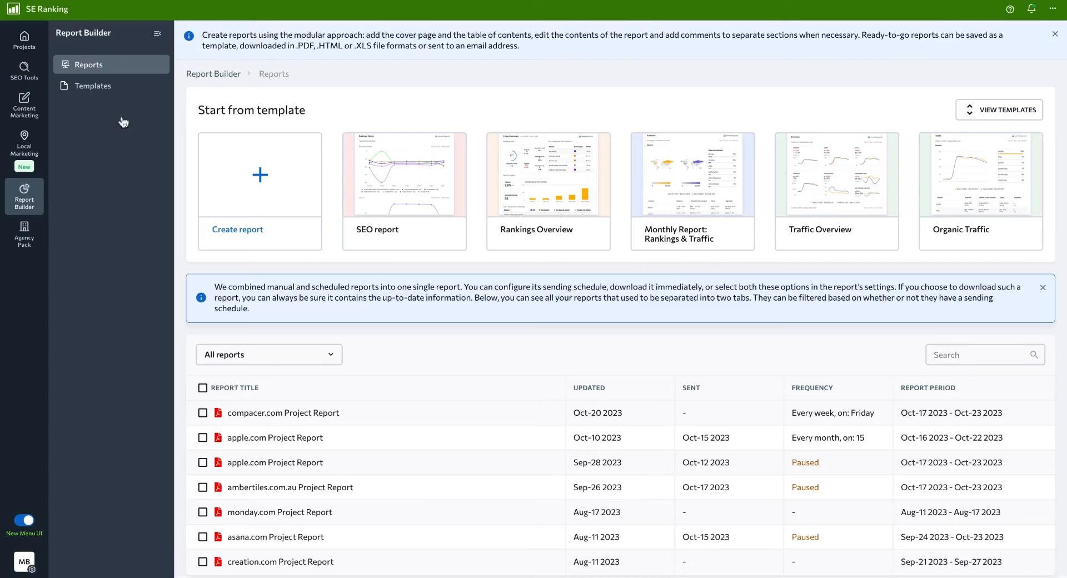
{"action": "left_click", "coordinate": [93, 89]}
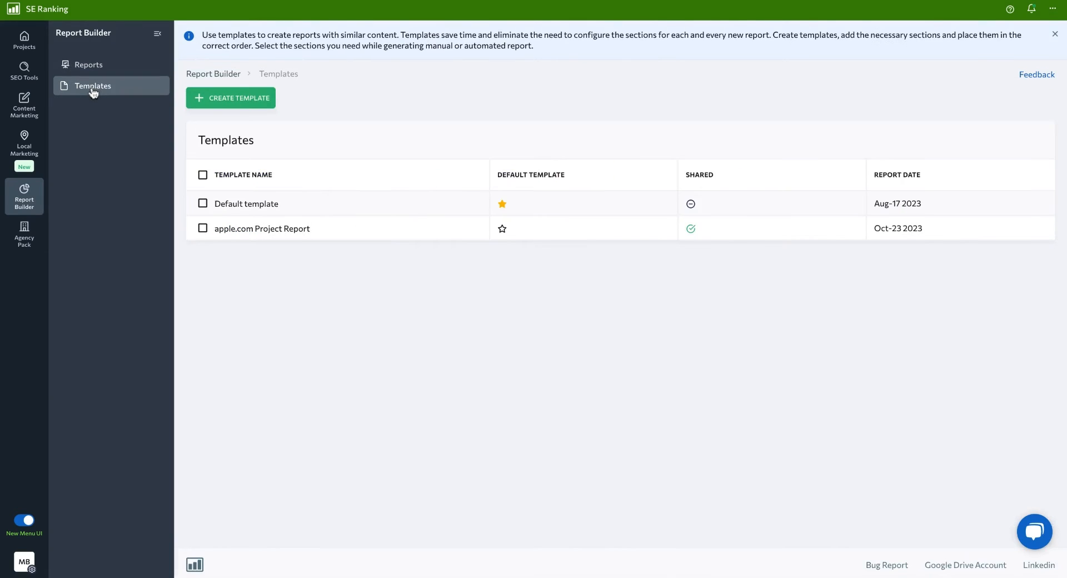
{"action": "left_click", "coordinate": [291, 232]}
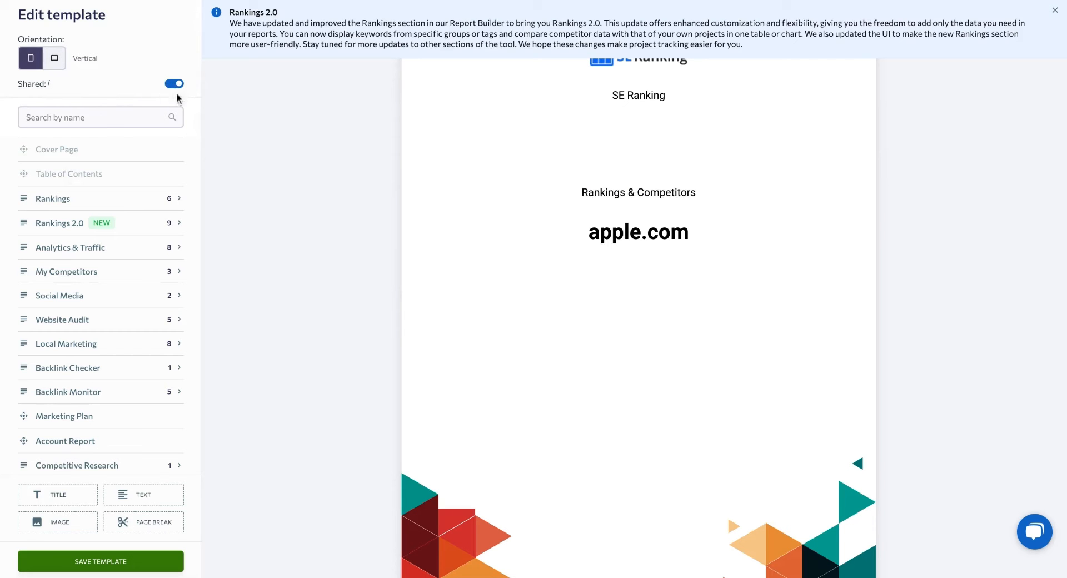
{"action": "left_click", "coordinate": [137, 564]}
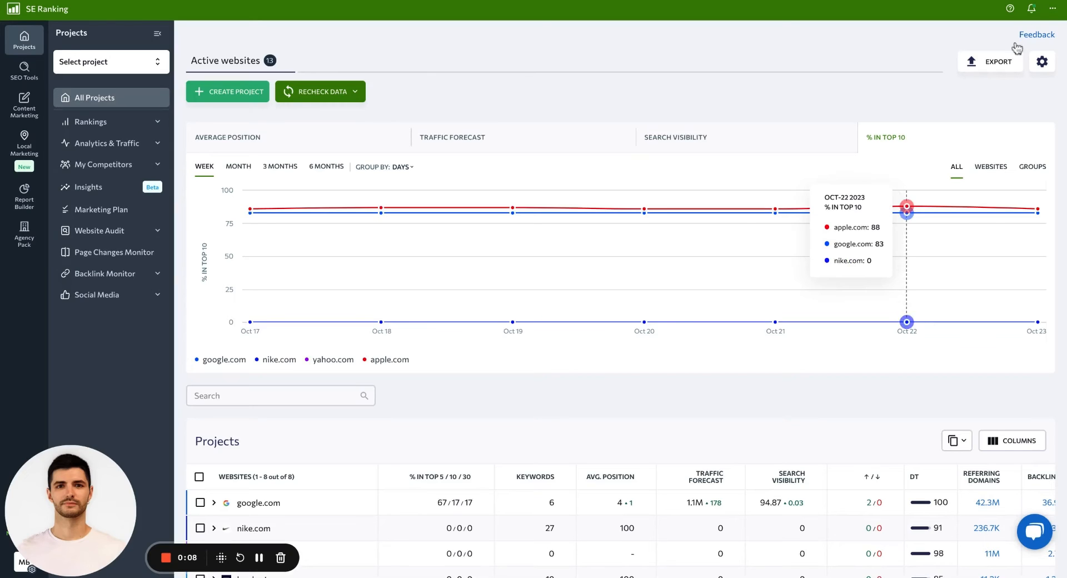
- Open the available subscription plans and examine the feature comparison for the number of subaccounts each plan includes
{"action": "left_click", "coordinate": [1052, 8]}
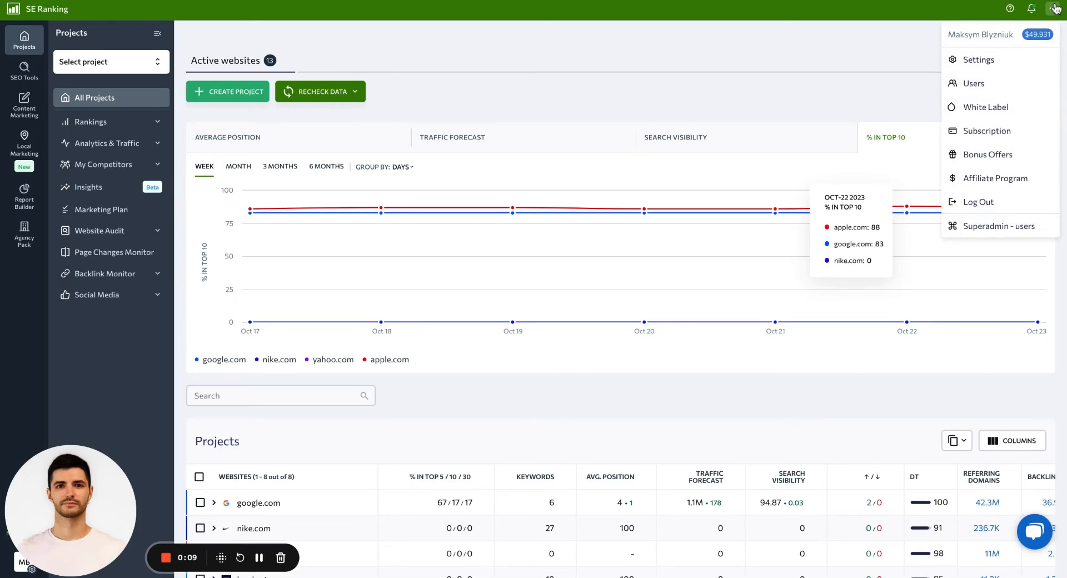
{"action": "left_click", "coordinate": [1010, 131]}
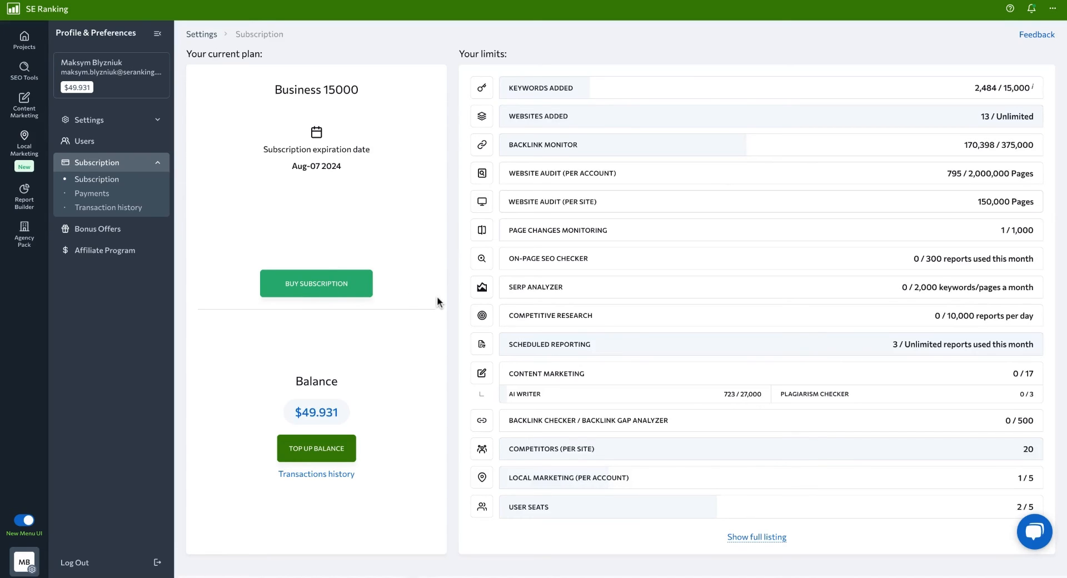
{"action": "left_click", "coordinate": [344, 285]}
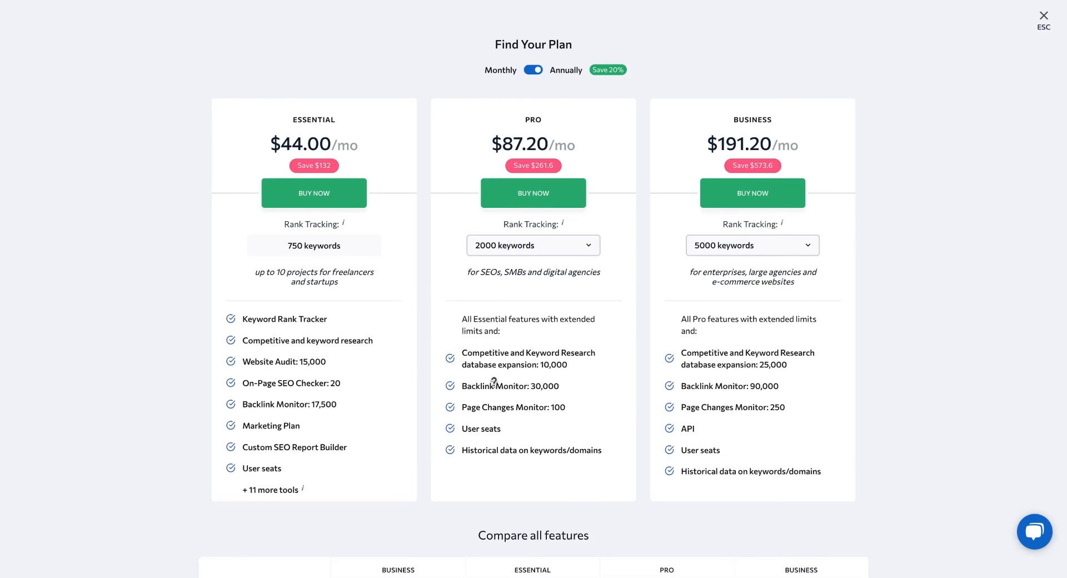
{"action": "mouse_move", "coordinate": [494, 382]}
{"action": "scroll", "coordinate": [430, 444], "scroll_direction": "down", "scroll_amount": 3}
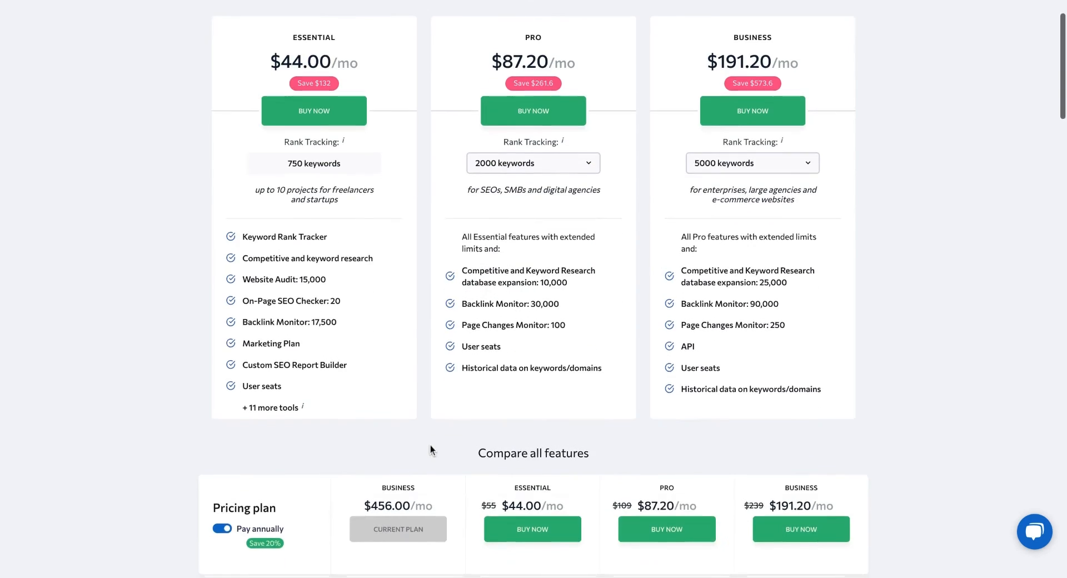
{"action": "scroll", "coordinate": [431, 449], "scroll_direction": "down", "scroll_amount": 3}
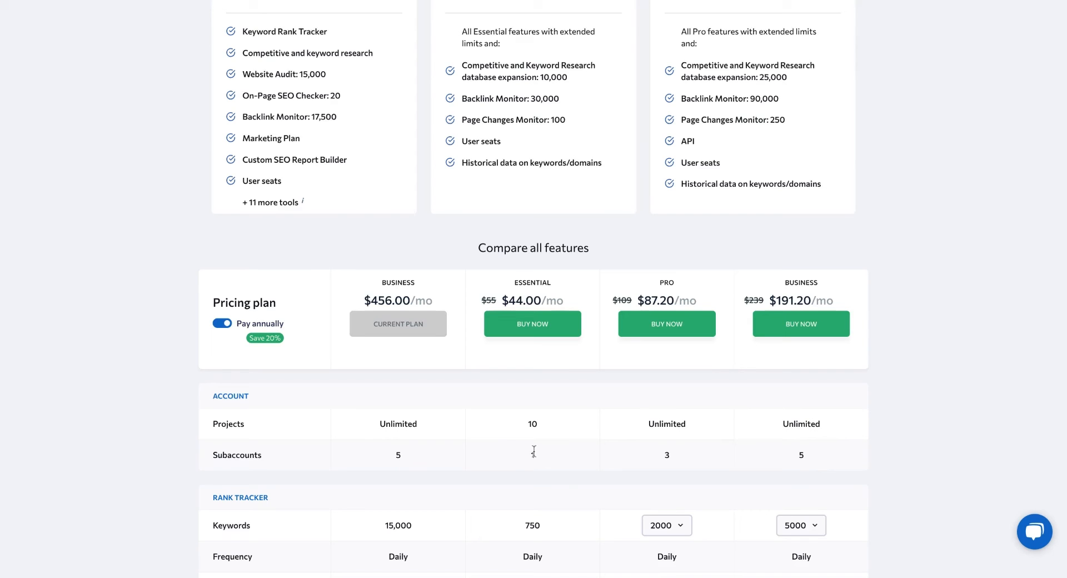
- Close the plan comparison and return to the Subscription page
{"action": "scroll", "coordinate": [533, 451], "scroll_direction": "up", "scroll_amount": 1}
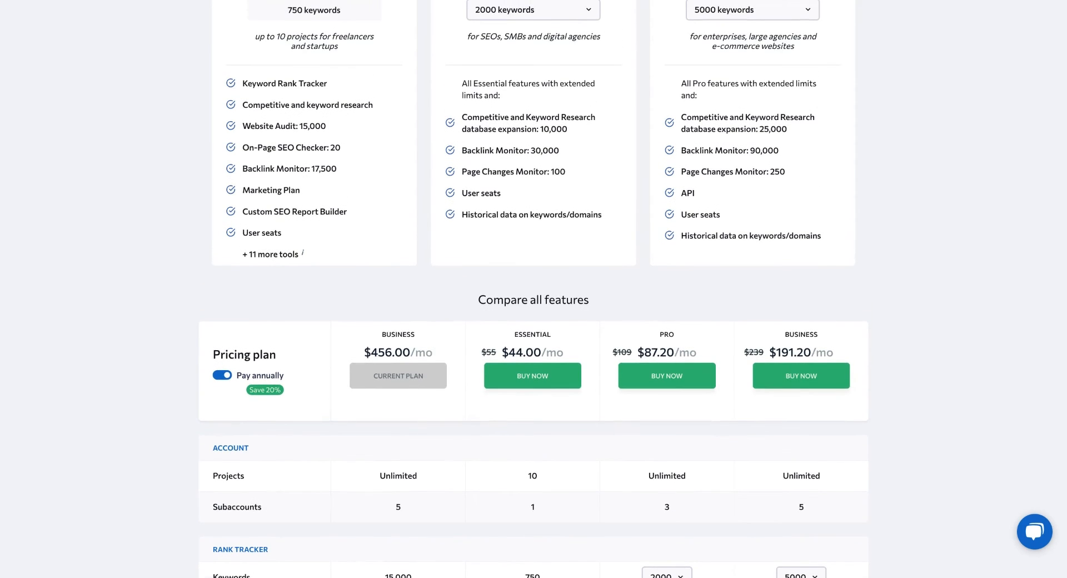
{"action": "scroll", "coordinate": [617, 333], "scroll_direction": "up", "scroll_amount": 1}
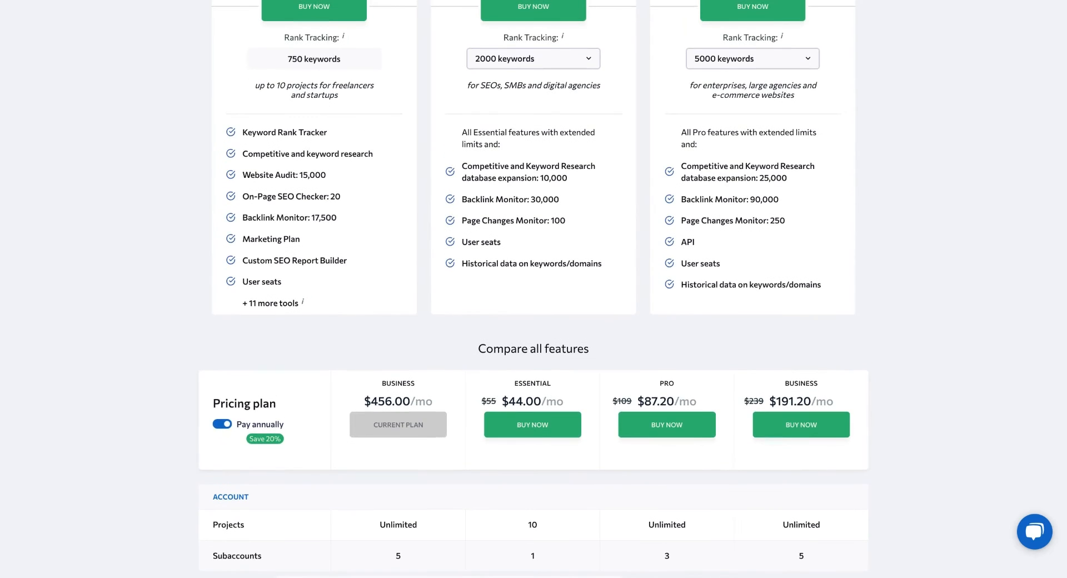
{"action": "scroll", "coordinate": [618, 333], "scroll_direction": "up", "scroll_amount": 4}
{"action": "left_click", "coordinate": [1044, 16]}
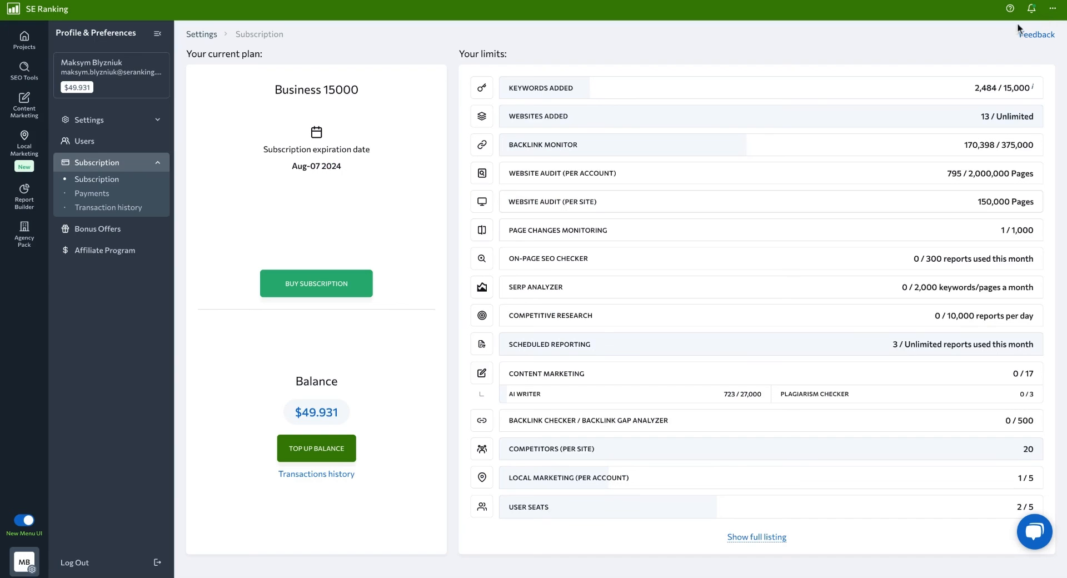
- Open the limit extension for user seats, review the purchase options for additional seats, and close it without buying
{"action": "scroll", "coordinate": [666, 442], "scroll_direction": "down", "scroll_amount": 1}
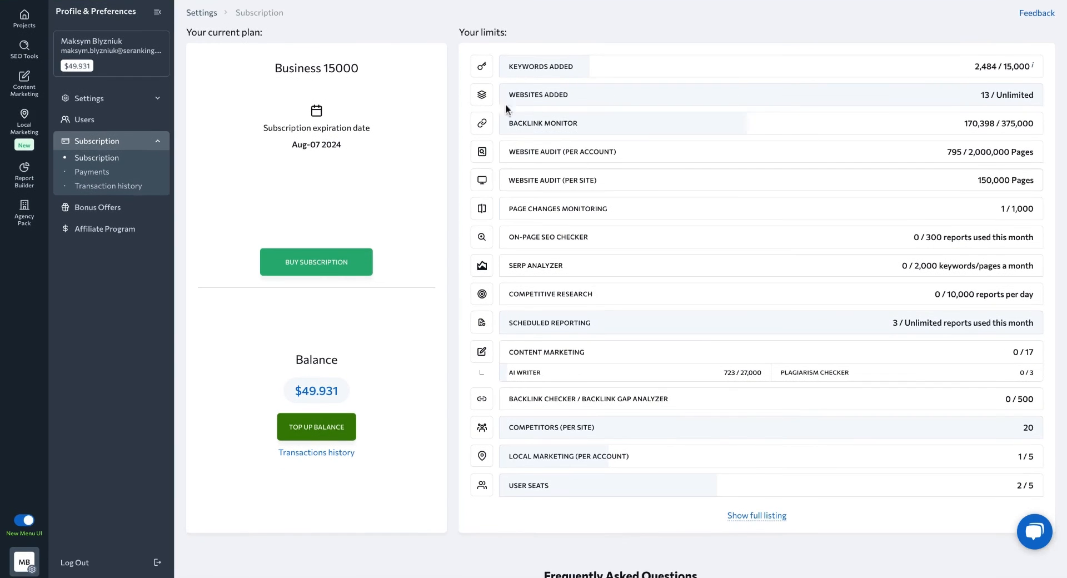
{"action": "mouse_move", "coordinate": [541, 491]}
{"action": "scroll", "coordinate": [541, 491], "scroll_direction": "down", "scroll_amount": 1}
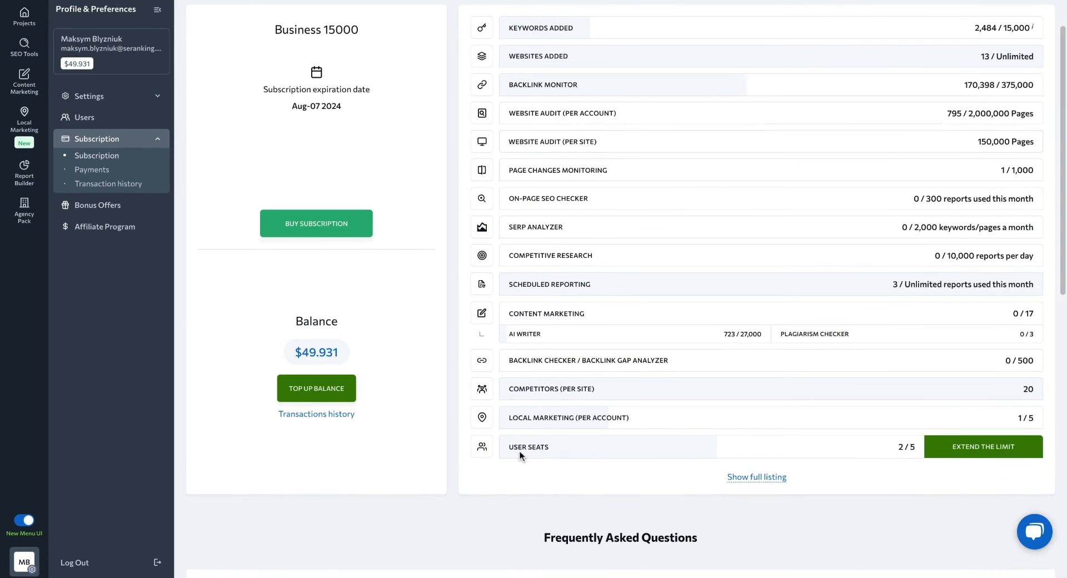
{"action": "left_click", "coordinate": [995, 447]}
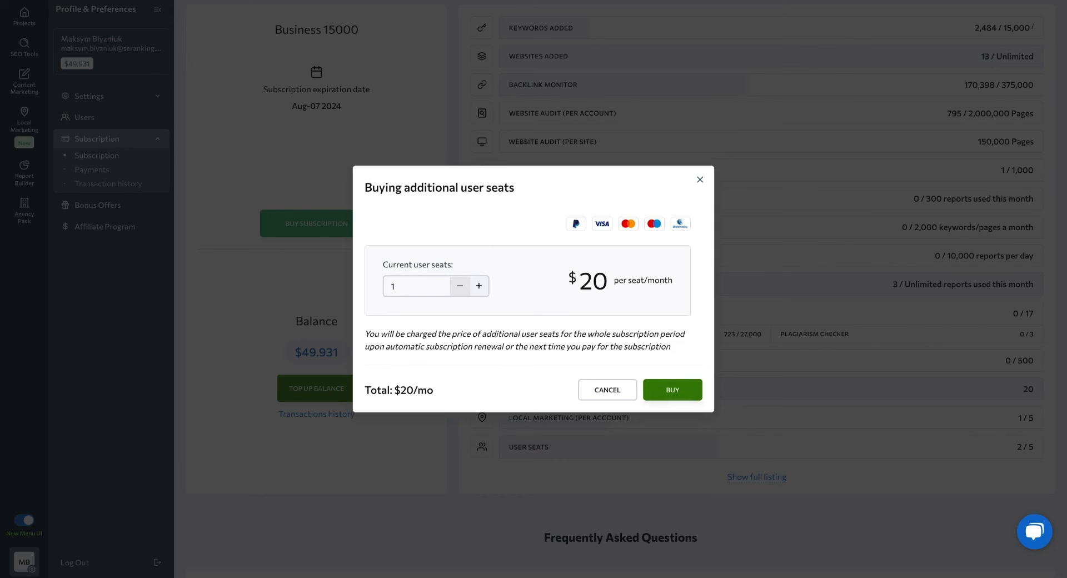
{"action": "left_click", "coordinate": [416, 286]}
{"action": "left_click", "coordinate": [701, 180]}
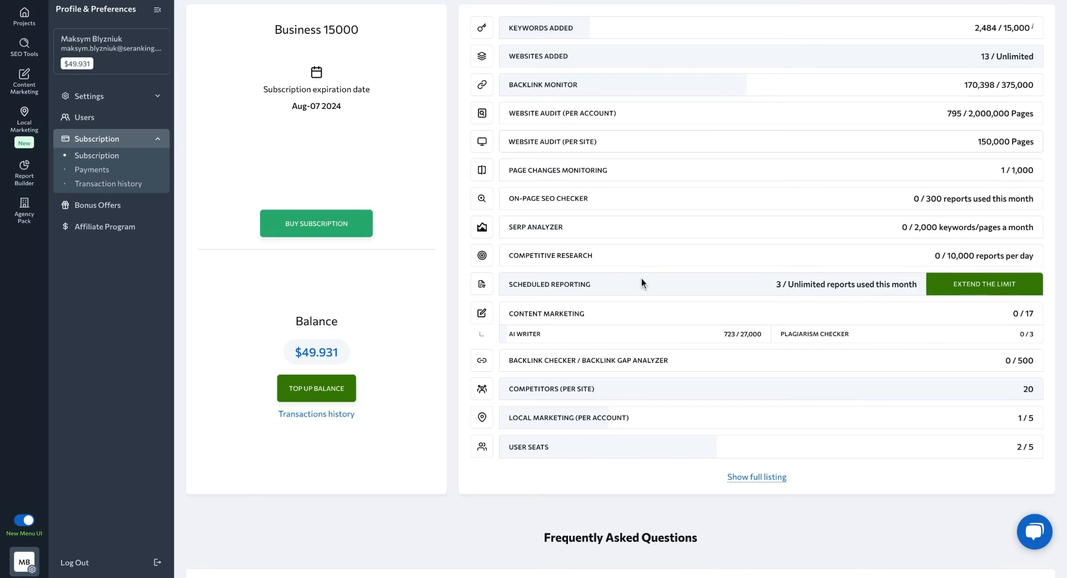
- Reopen the subscription plans and examine how many client seats the Agency Pack includes on each plan, particularly Pro
{"action": "scroll", "coordinate": [641, 278], "scroll_direction": "up", "scroll_amount": 2}
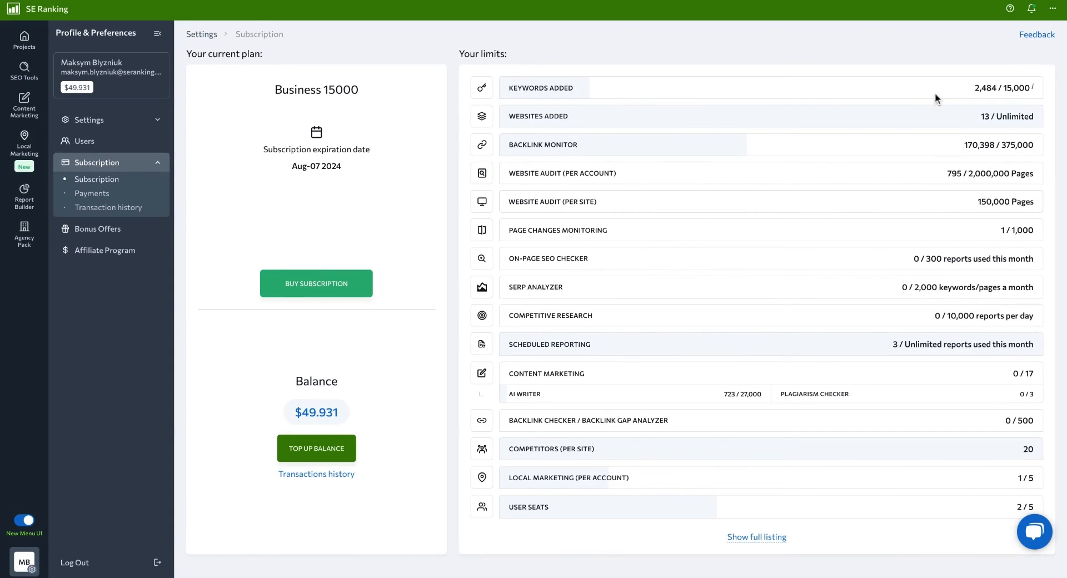
{"action": "left_click", "coordinate": [318, 290]}
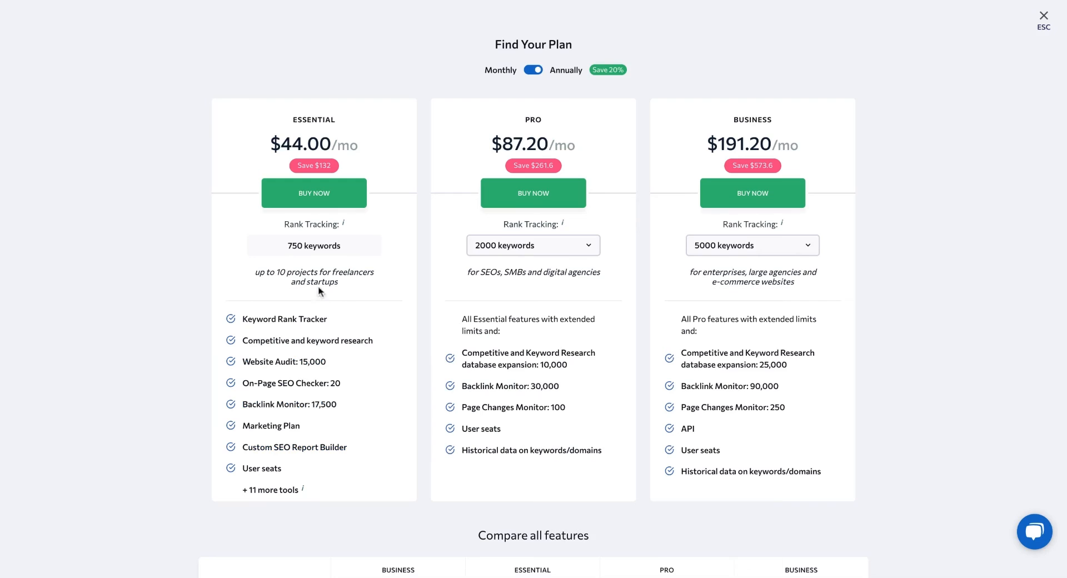
{"action": "scroll", "coordinate": [452, 383], "scroll_direction": "down", "scroll_amount": 15}
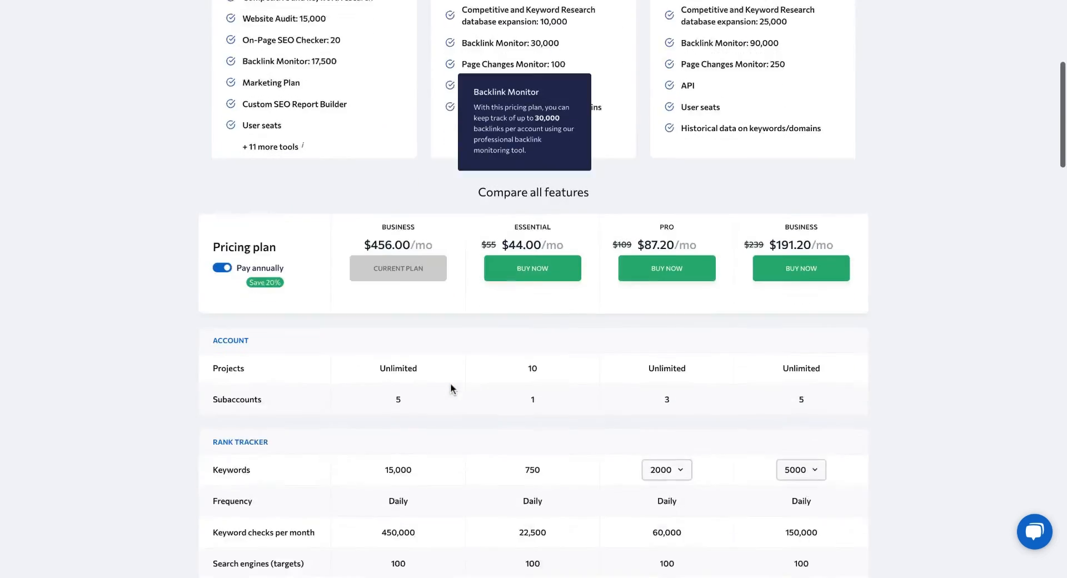
{"action": "scroll", "coordinate": [451, 384], "scroll_direction": "down", "scroll_amount": 10}
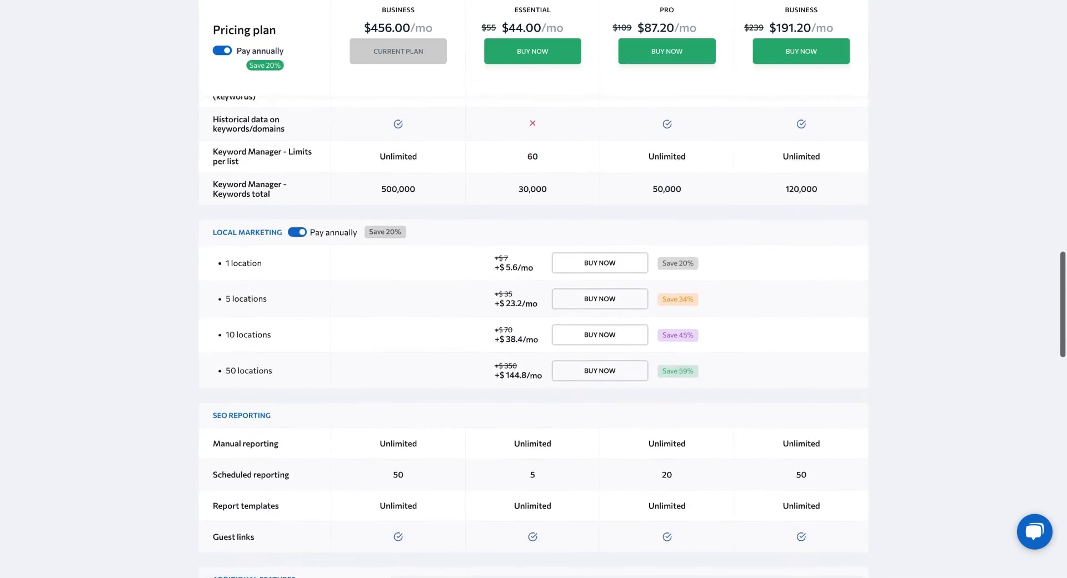
{"action": "scroll", "coordinate": [211, 216], "scroll_direction": "down", "scroll_amount": 10}
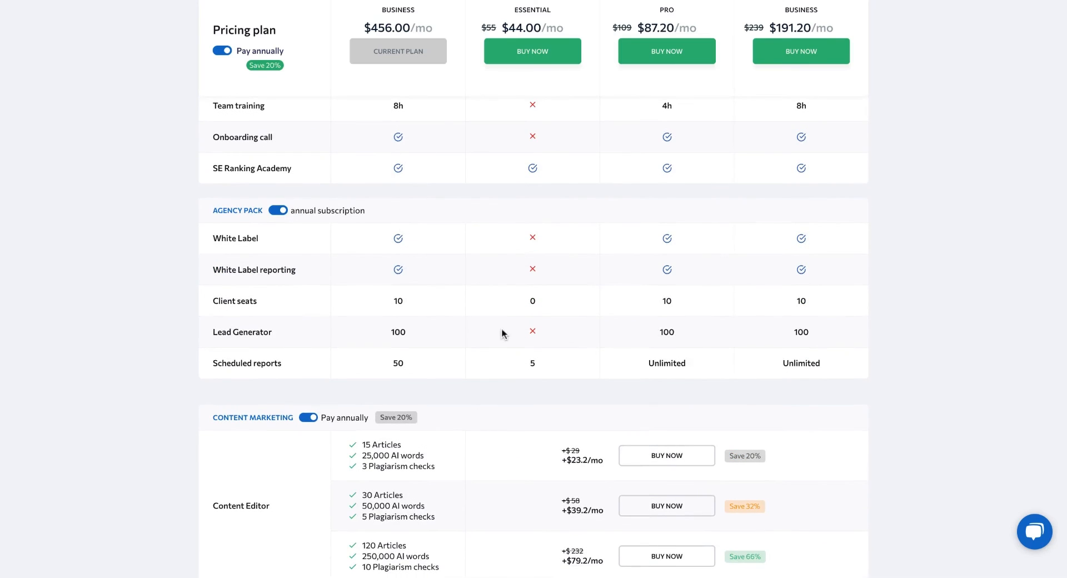
{"action": "double_click", "coordinate": [667, 300]}
{"action": "left_click", "coordinate": [678, 306]}
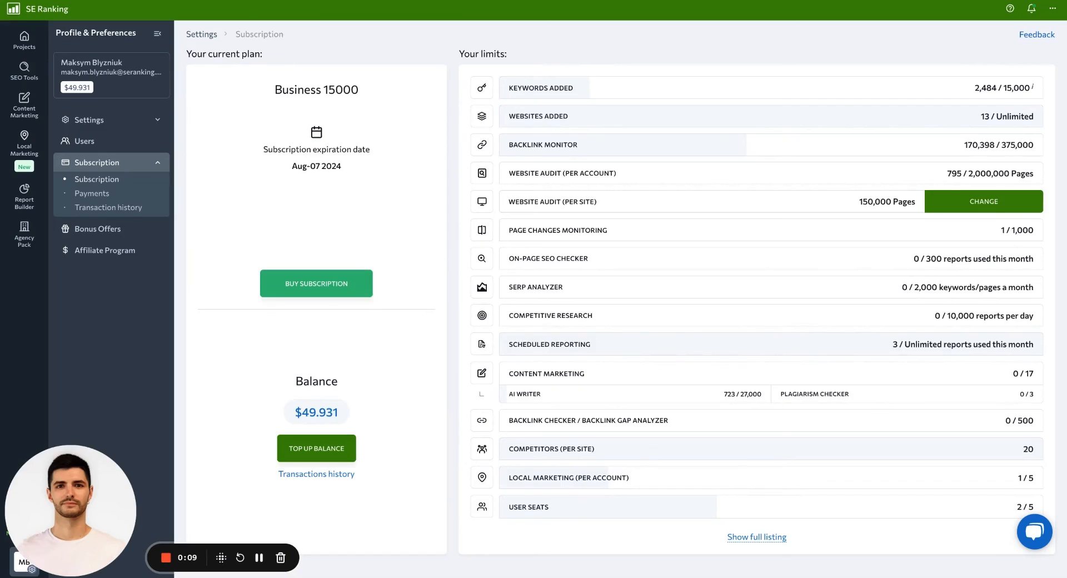
- Open the feedback form for the Subscription section
{"action": "left_click", "coordinate": [1034, 39]}
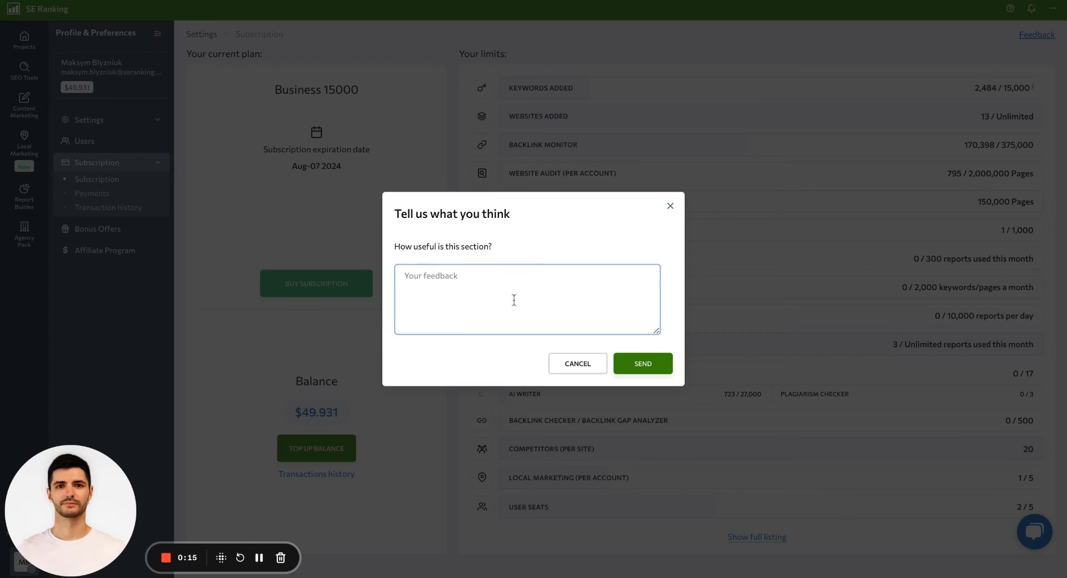